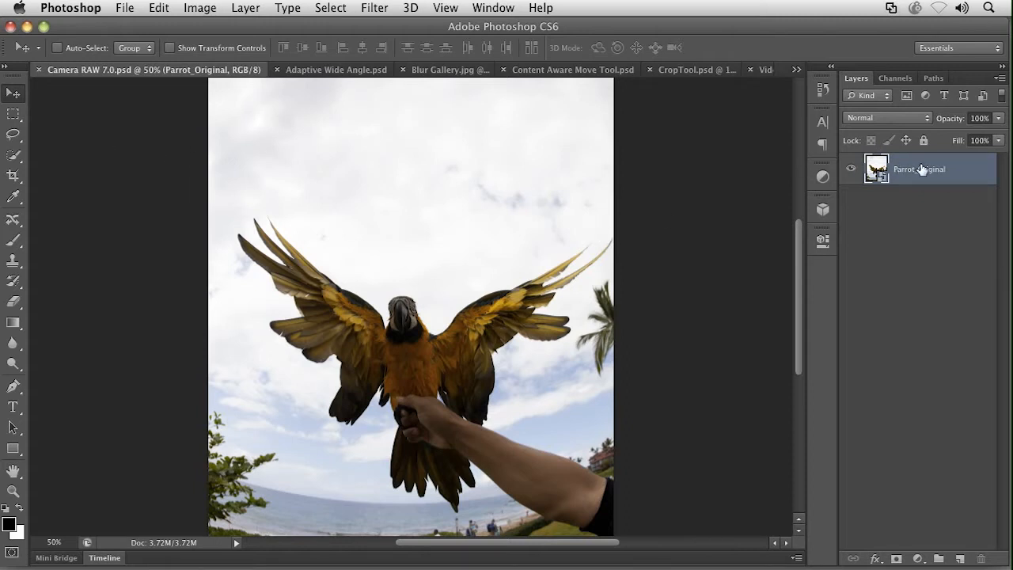
# Step: Open the Parrot_Original smart object in Camera Raw and apply the Adobe Camera RAW 7.0 snapshot
pyautogui.doubleClick(880, 174)
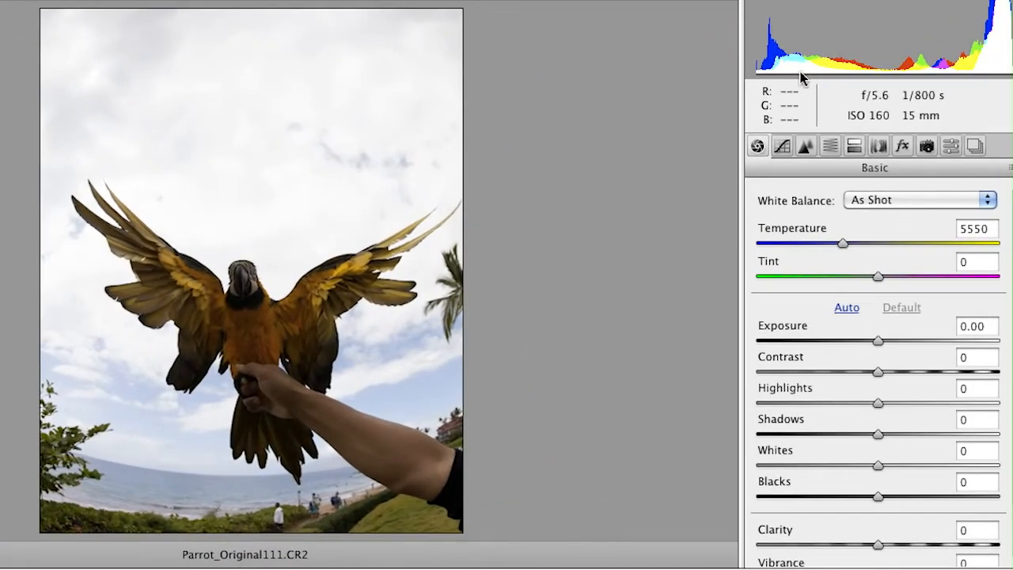
pyautogui.click(974, 147)
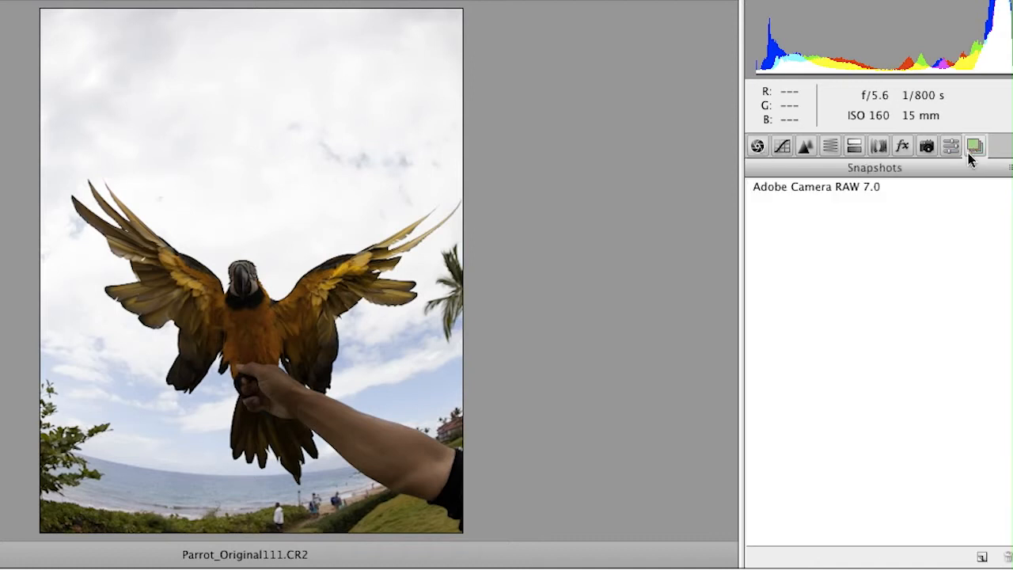
pyautogui.click(809, 187)
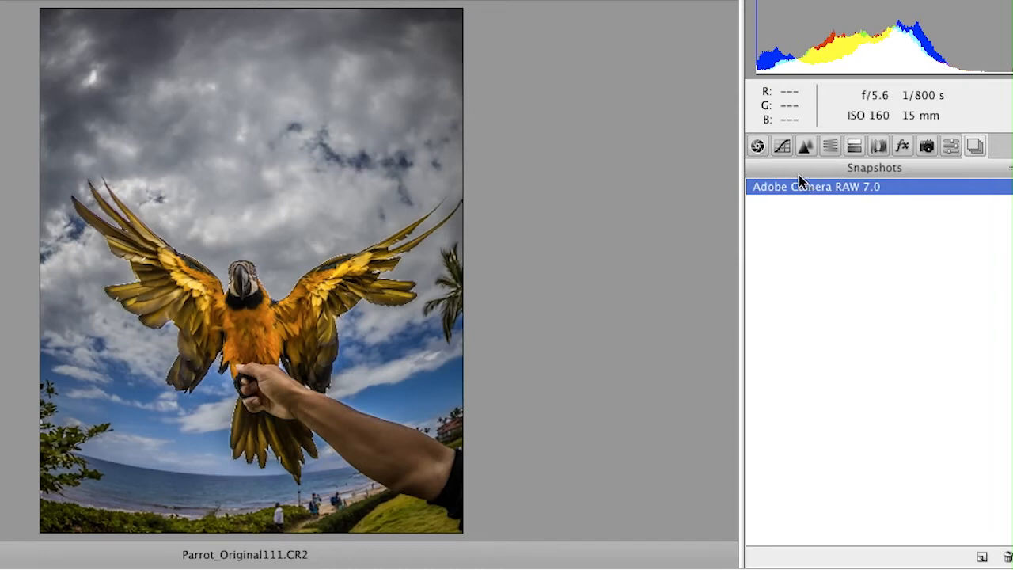
# Step: Raise the parrot photo's Highlights and slightly lower its Shadows in the Basic adjustments
pyautogui.click(758, 147)
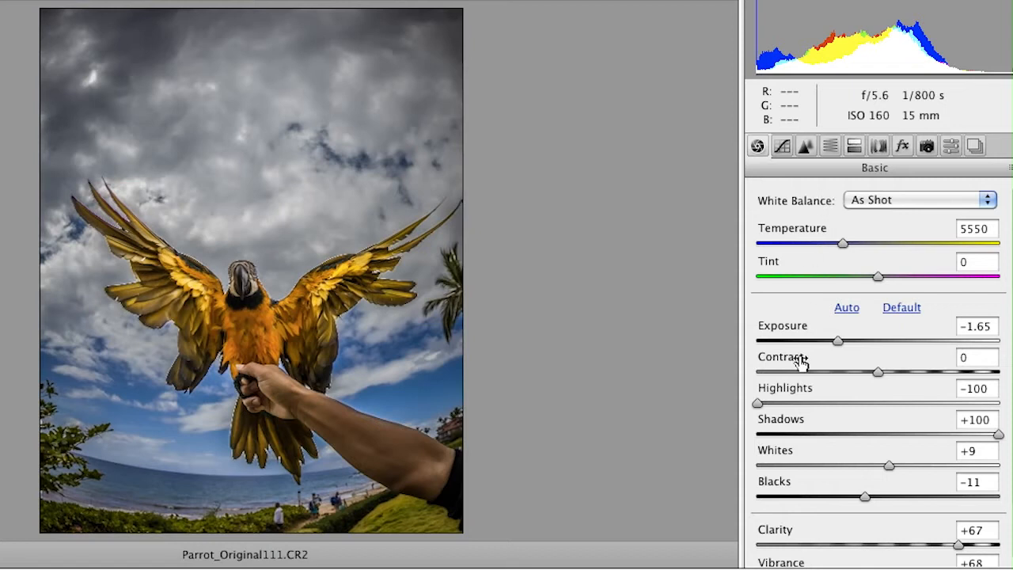
pyautogui.moveTo(758, 404); pyautogui.dragTo(801, 404)
pyautogui.moveTo(990, 436)
pyautogui.mouseDown()
pyautogui.moveTo(816, 444)
pyautogui.moveTo(971, 440)
pyautogui.mouseUp()
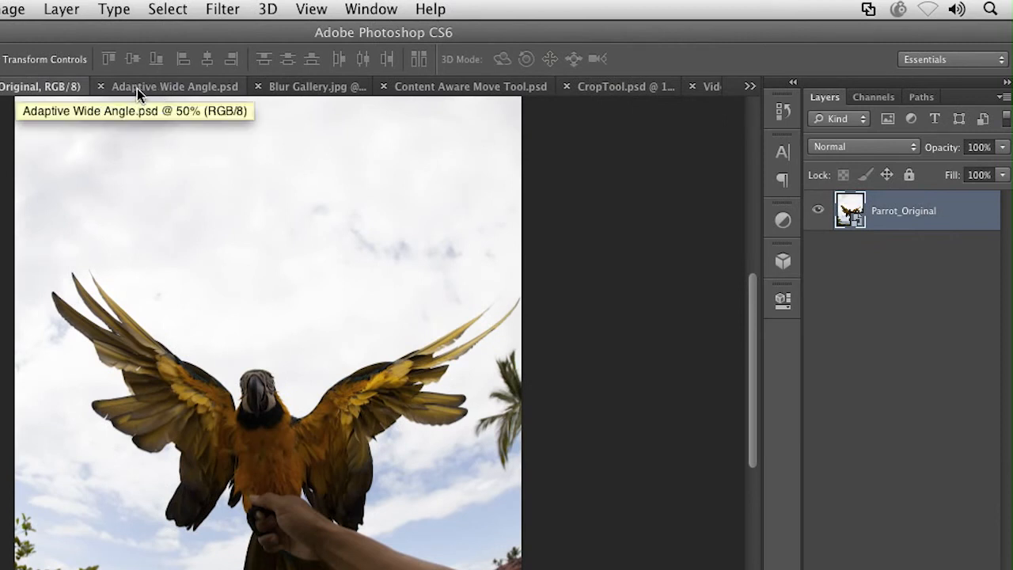
# Step: In Adaptive Wide Angle.psd, straighten the curved horizontal ceiling seam and the console's upper edge with Adaptive Wide Angle constraints
pyautogui.click(137, 89)
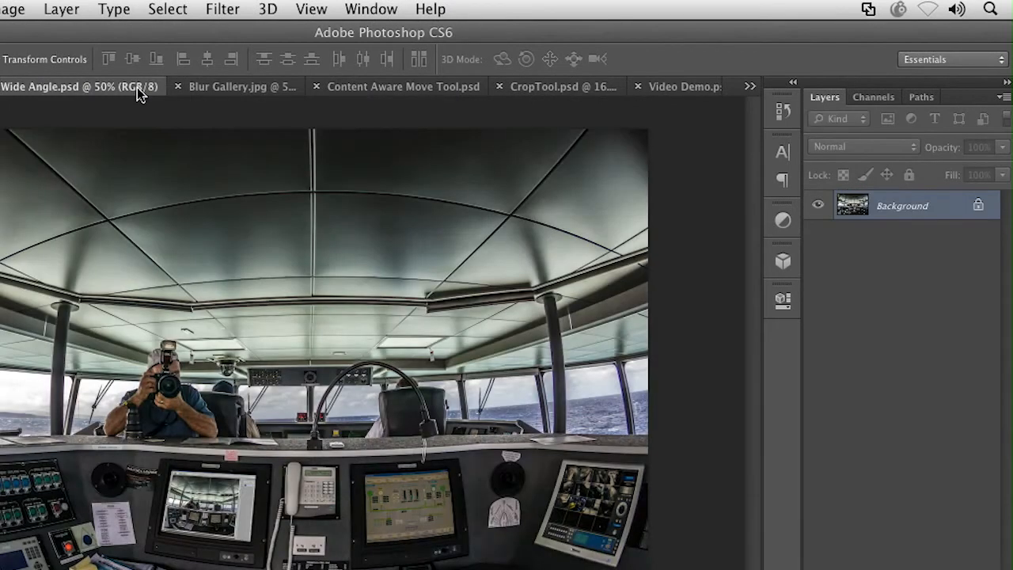
pyautogui.click(210, 6)
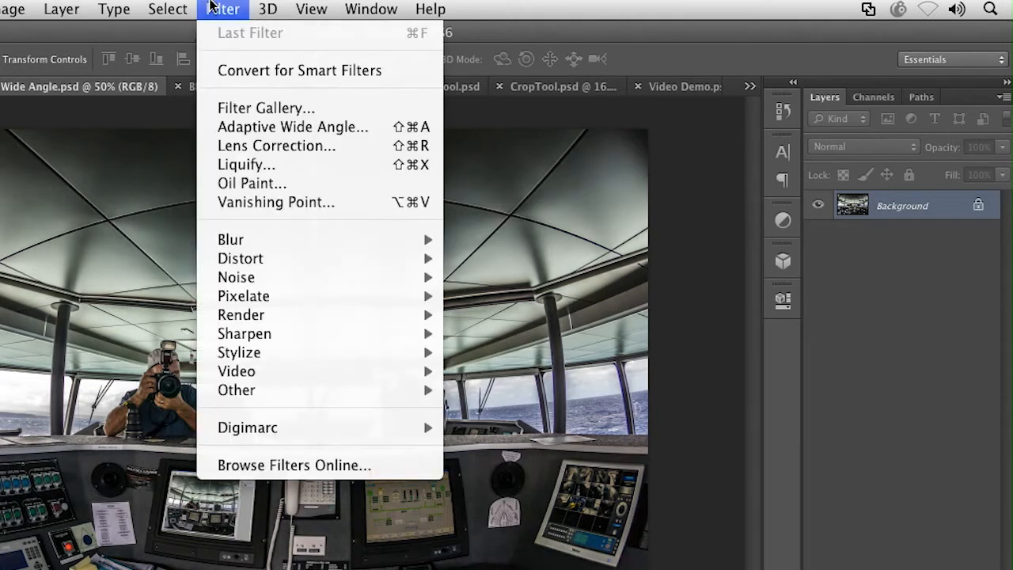
pyautogui.click(323, 128)
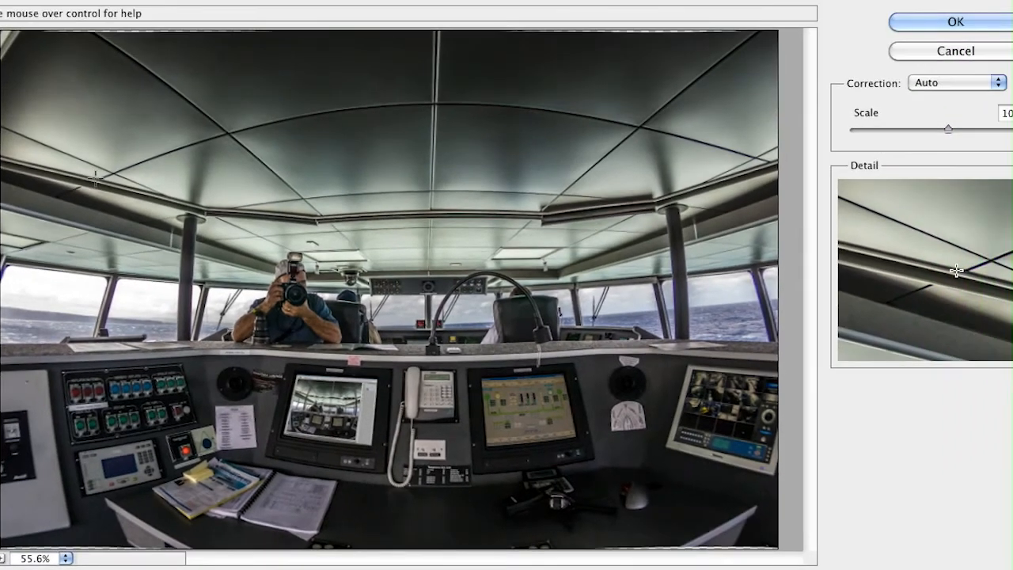
pyautogui.click(94, 179)
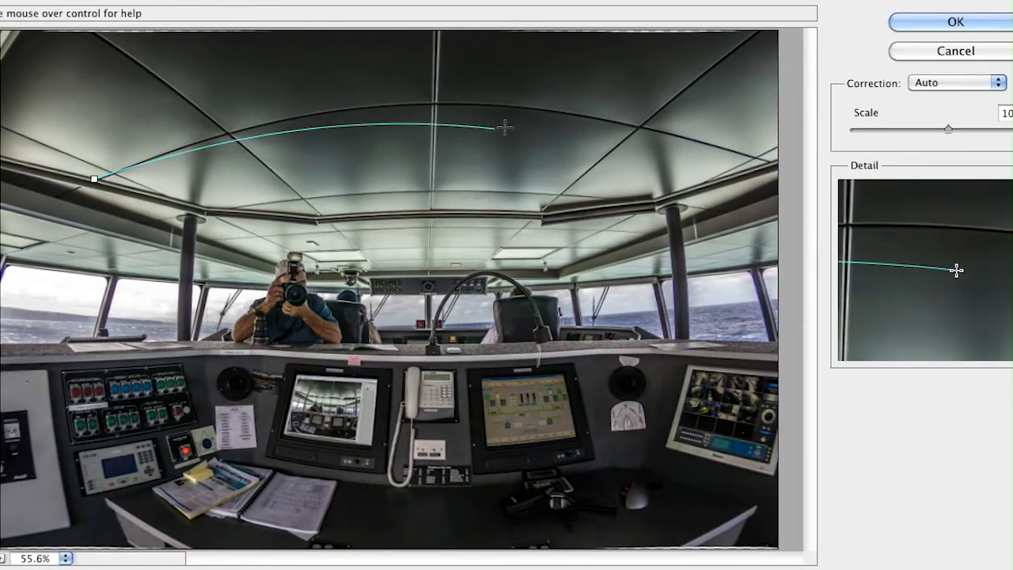
pyautogui.click(754, 158)
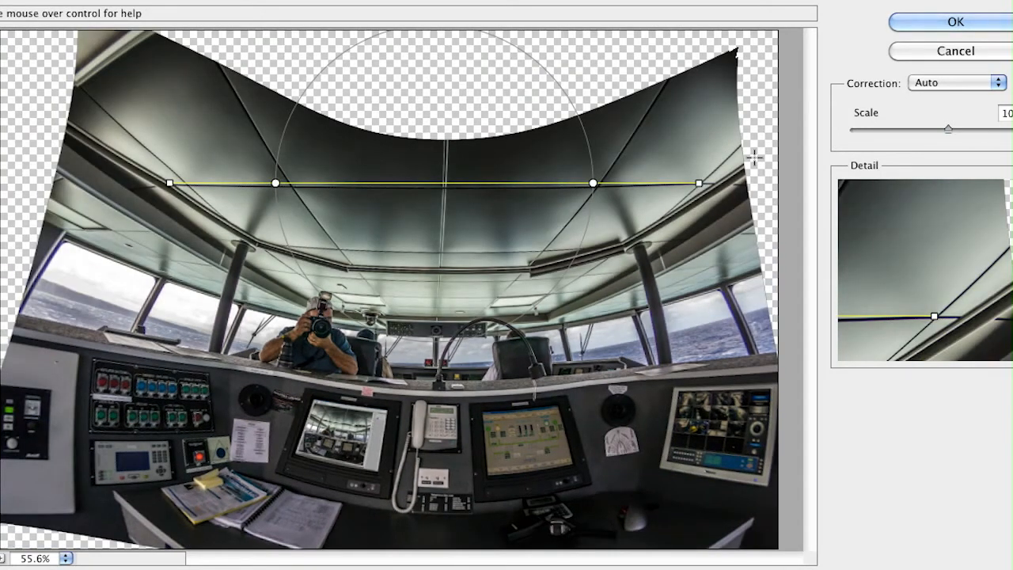
pyautogui.click(140, 317)
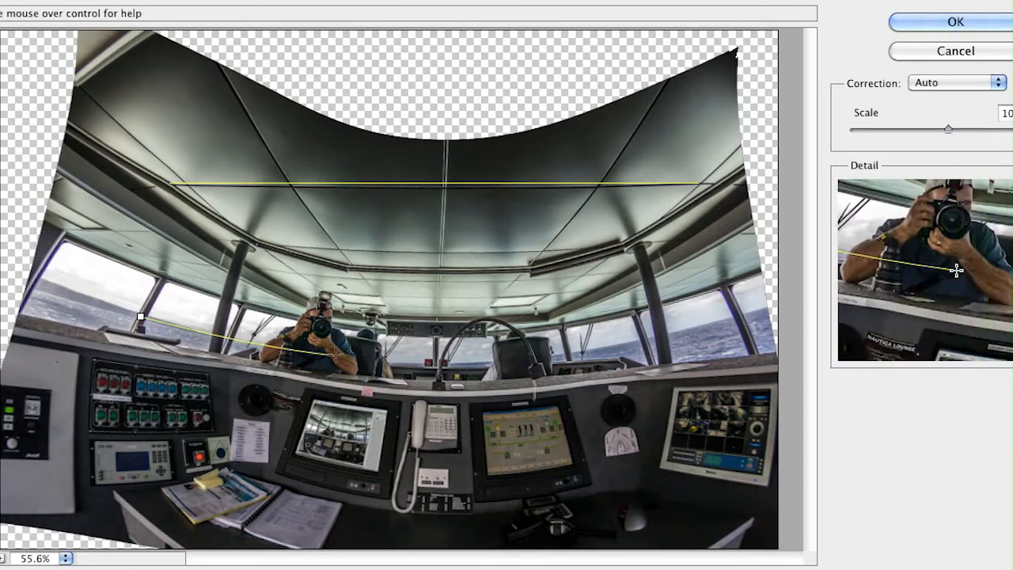
pyautogui.click(682, 360)
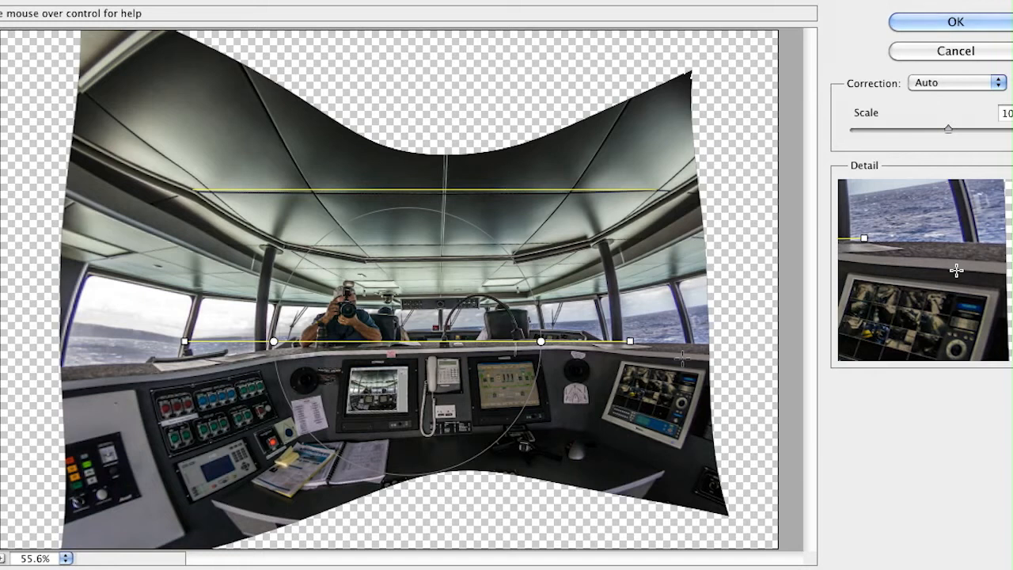
# Step: Add three diagonal constraints along the ceiling seams, two on the left side and one on the right
pyautogui.click(90, 99)
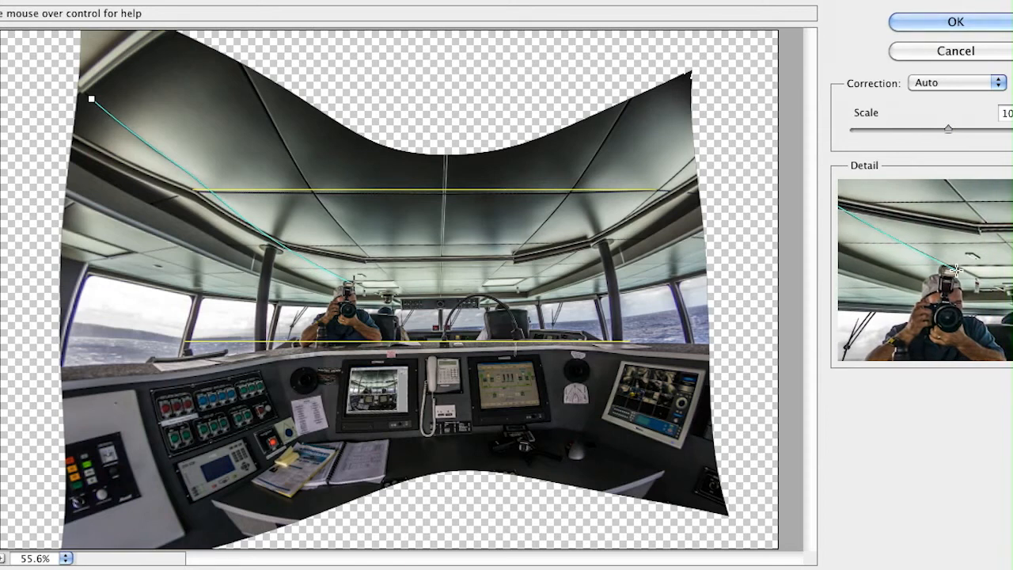
pyautogui.click(350, 281)
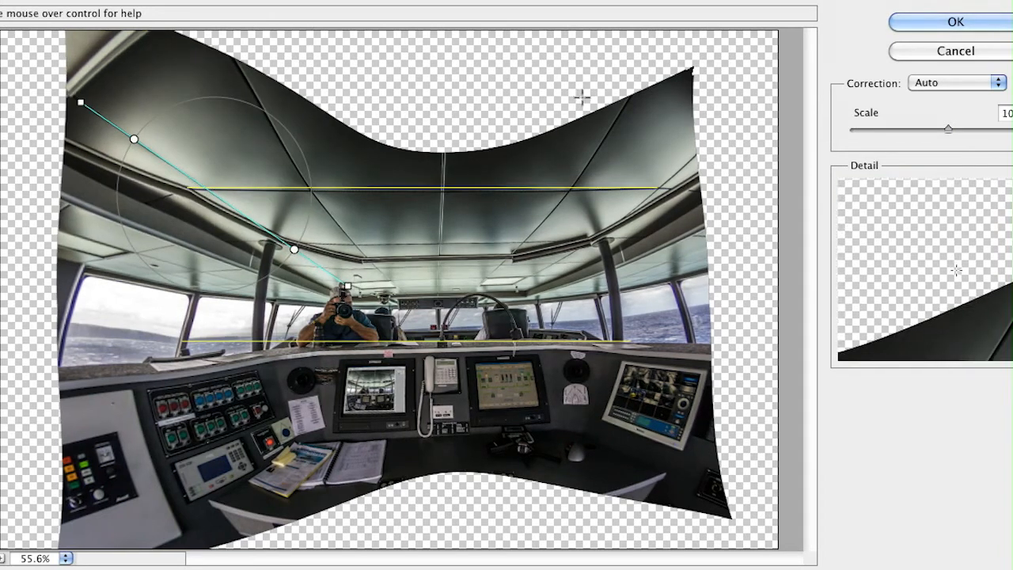
pyautogui.click(613, 116)
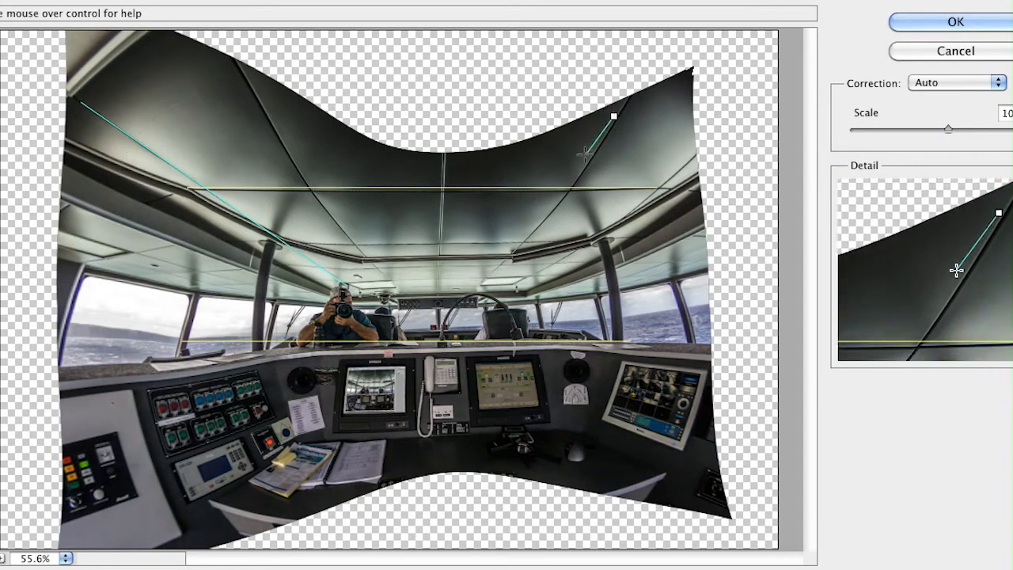
pyautogui.click(476, 290)
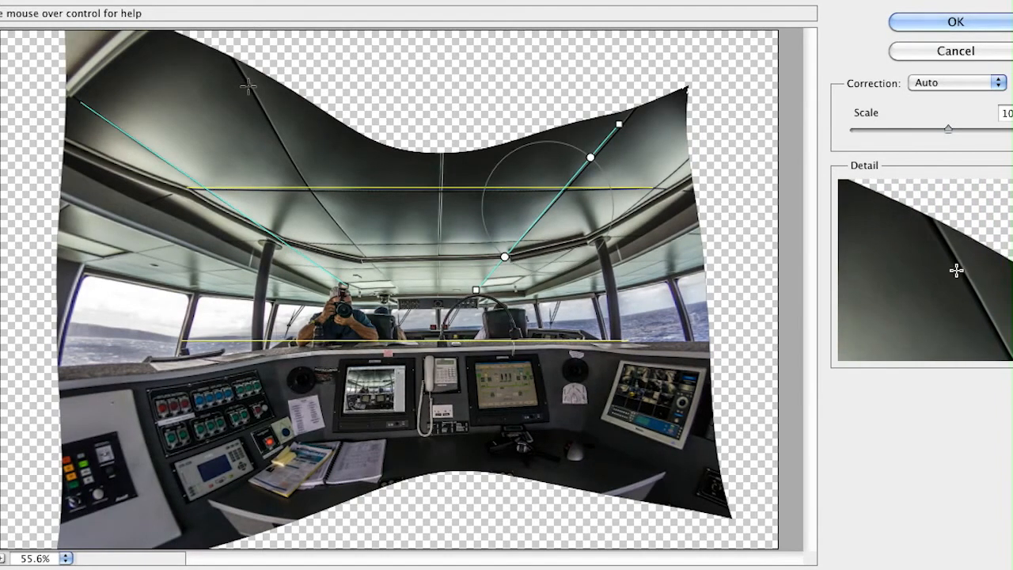
pyautogui.click(248, 86)
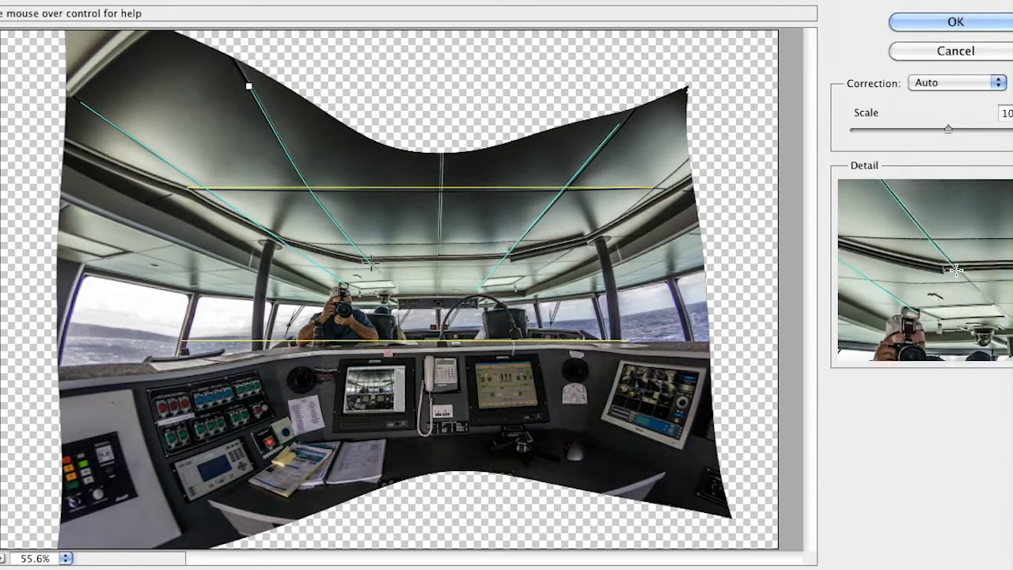
pyautogui.click(379, 270)
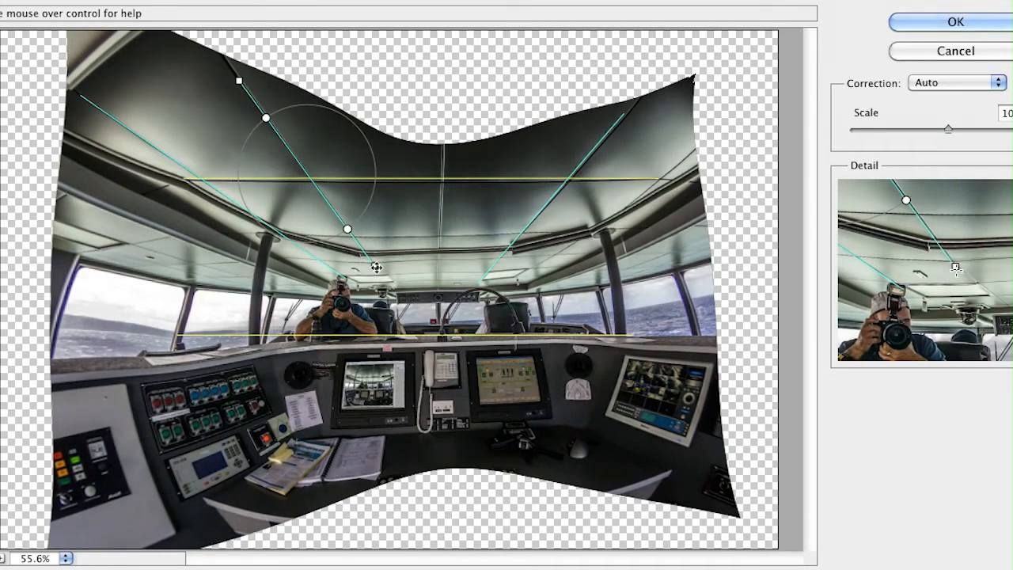
# Step: Increase the correction scale to fill more of the frame and apply the Adaptive Wide Angle filter
pyautogui.moveTo(948, 129); pyautogui.dragTo(1012, 131)
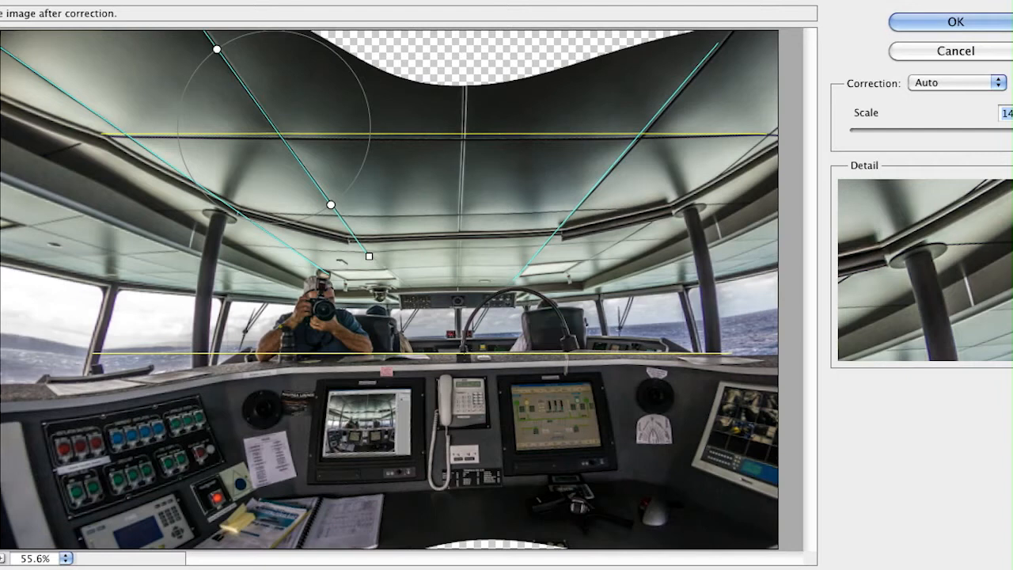
pyautogui.click(942, 21)
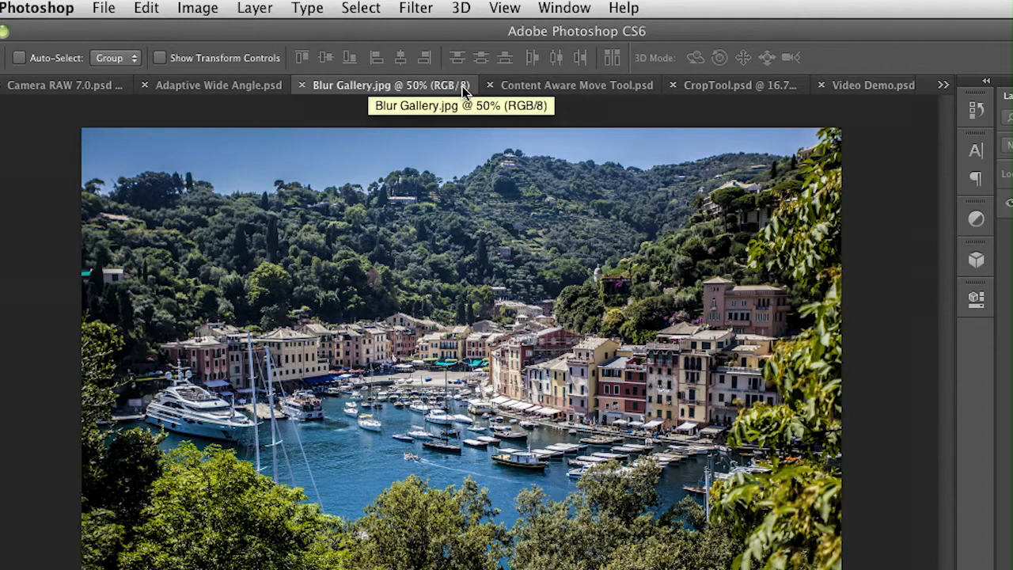
# Step: Add a Tilt-Shift blur to the harbor photo and temporarily hide its overlay to preview the effect
pyautogui.click(418, 7)
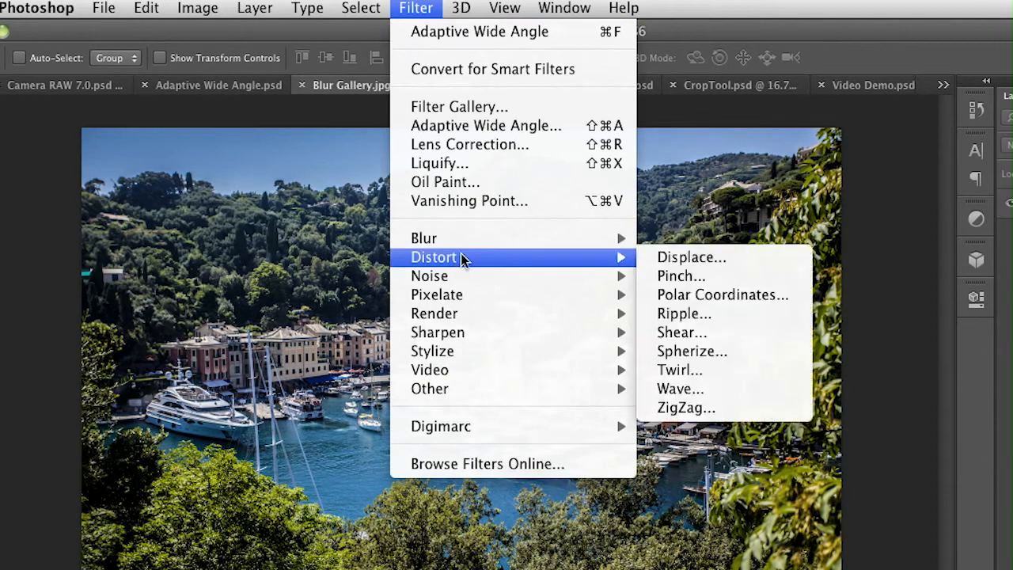
pyautogui.moveTo(465, 240)
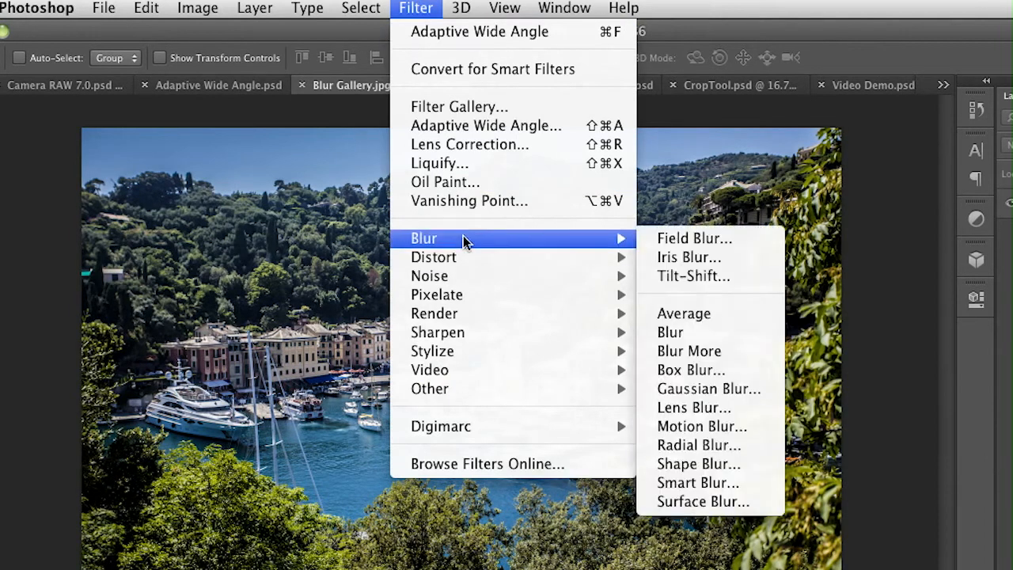
pyautogui.click(771, 275)
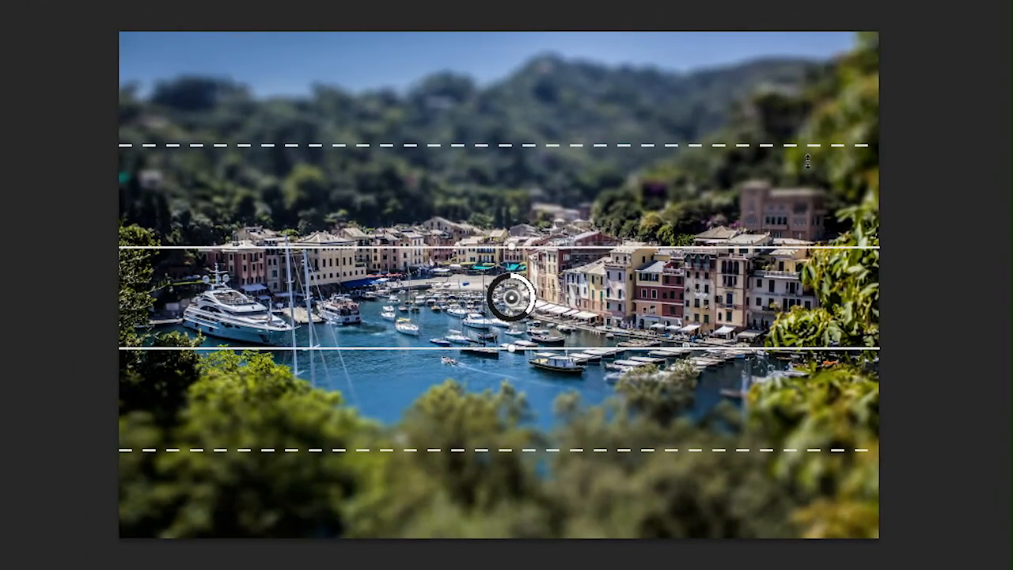
pyautogui.press('h')
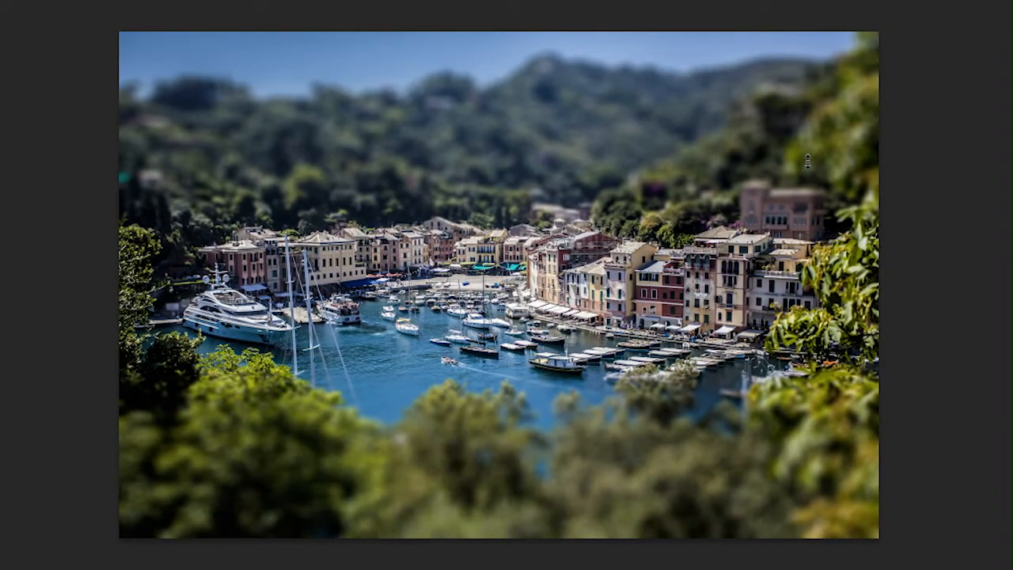
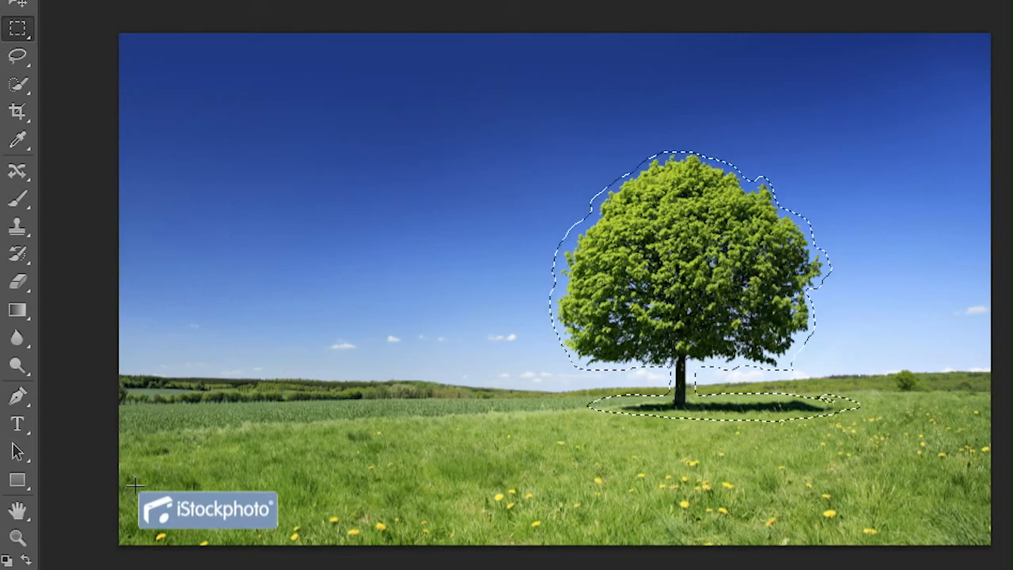
# Step: Select the iStockphoto logo with a rectangular marquee and content-aware move it to the photo's lower-right corner
pyautogui.moveTo(135, 485); pyautogui.dragTo(284, 532)
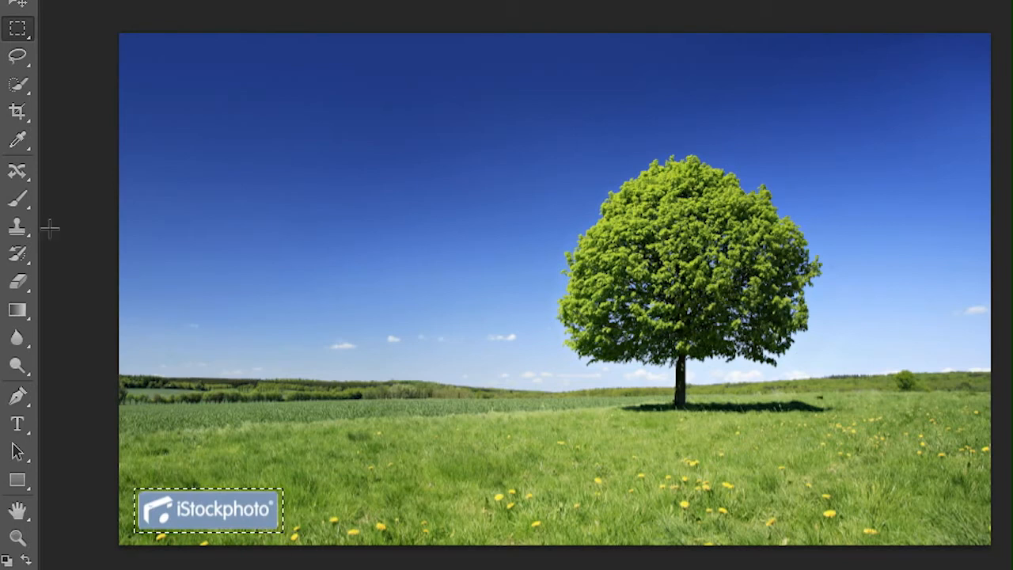
pyautogui.click(19, 176)
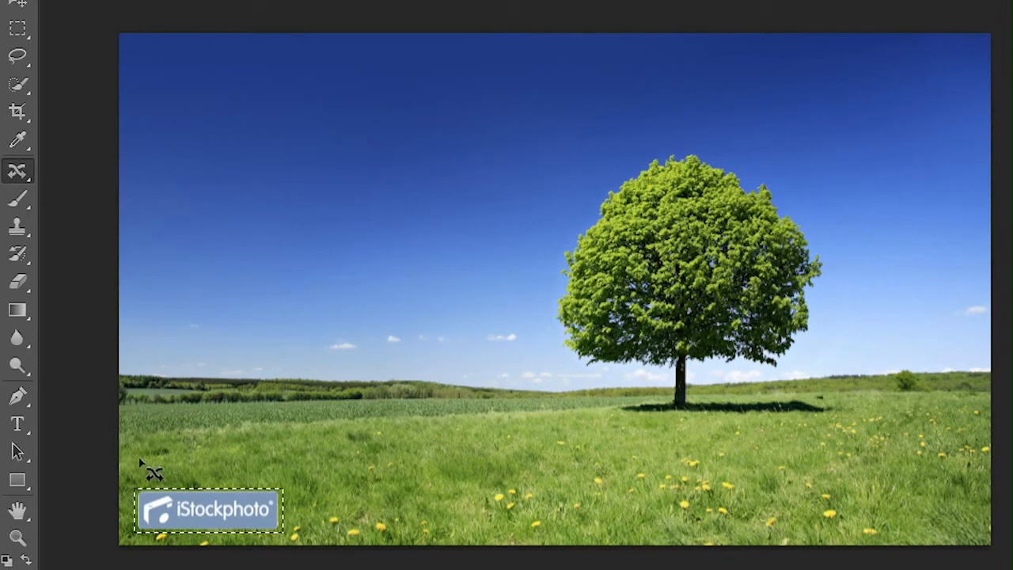
pyautogui.moveTo(201, 514); pyautogui.dragTo(877, 498)
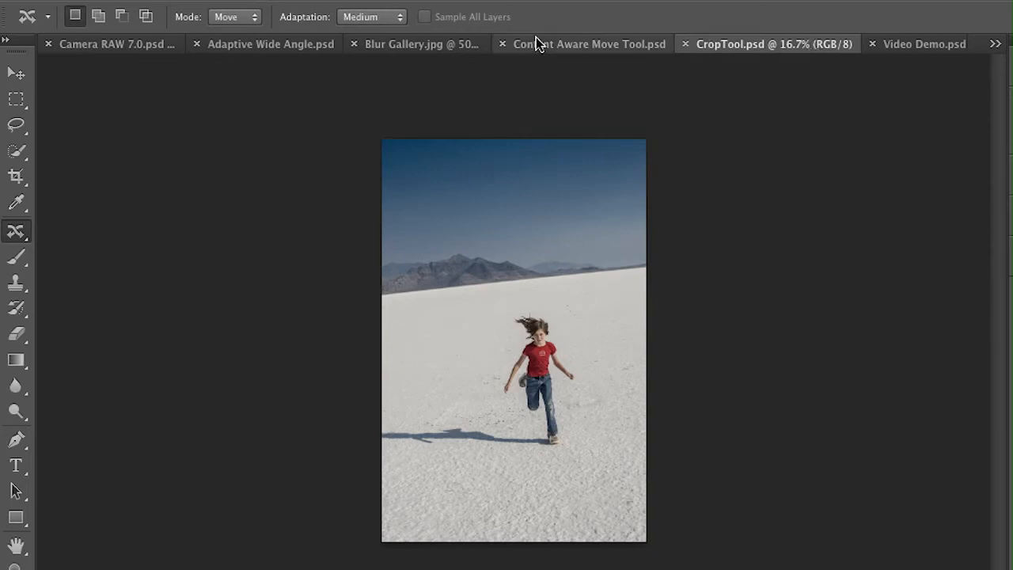
# Step: Shrink the crop frame around the running girl in CropTool.psd and rotate the photo counterclockwise within it
pyautogui.click(18, 176)
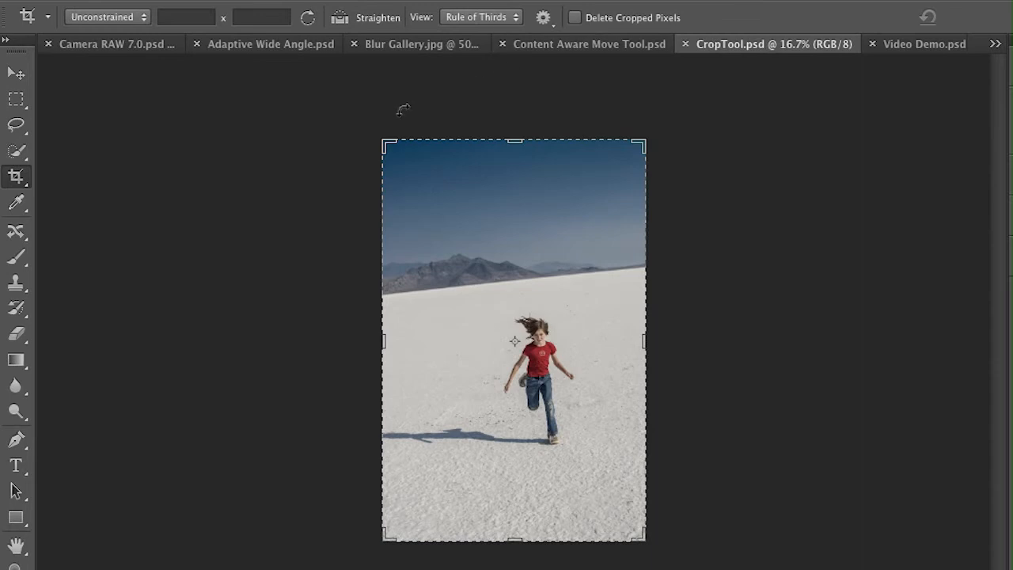
pyautogui.moveTo(382, 133); pyautogui.dragTo(410, 184)
pyautogui.moveTo(616, 489)
pyautogui.mouseDown()
pyautogui.moveTo(610, 466)
pyautogui.moveTo(617, 475)
pyautogui.moveTo(603, 485)
pyautogui.moveTo(608, 467)
pyautogui.moveTo(613, 477)
pyautogui.mouseUp()
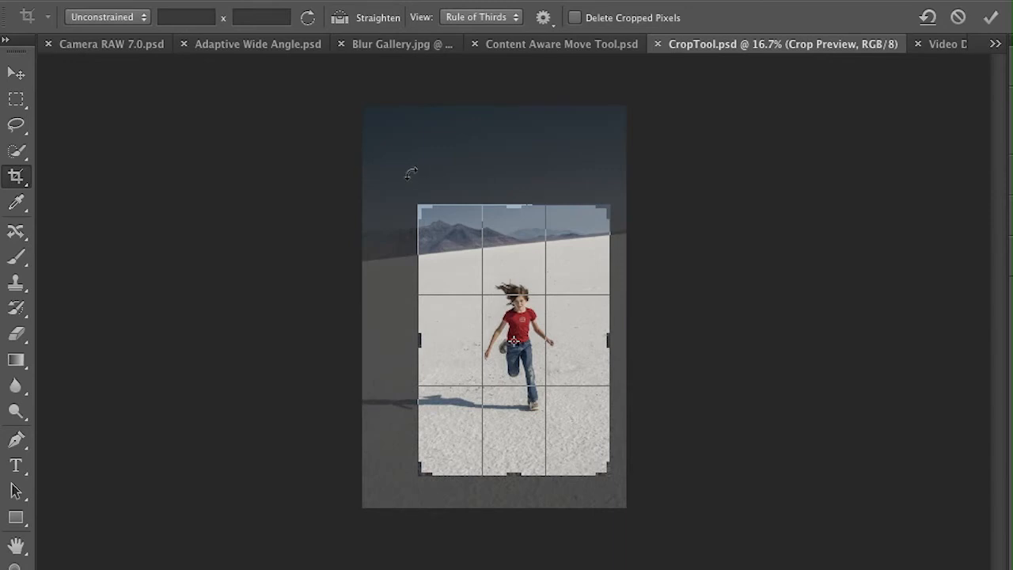
pyautogui.moveTo(411, 172); pyautogui.dragTo(376, 188)
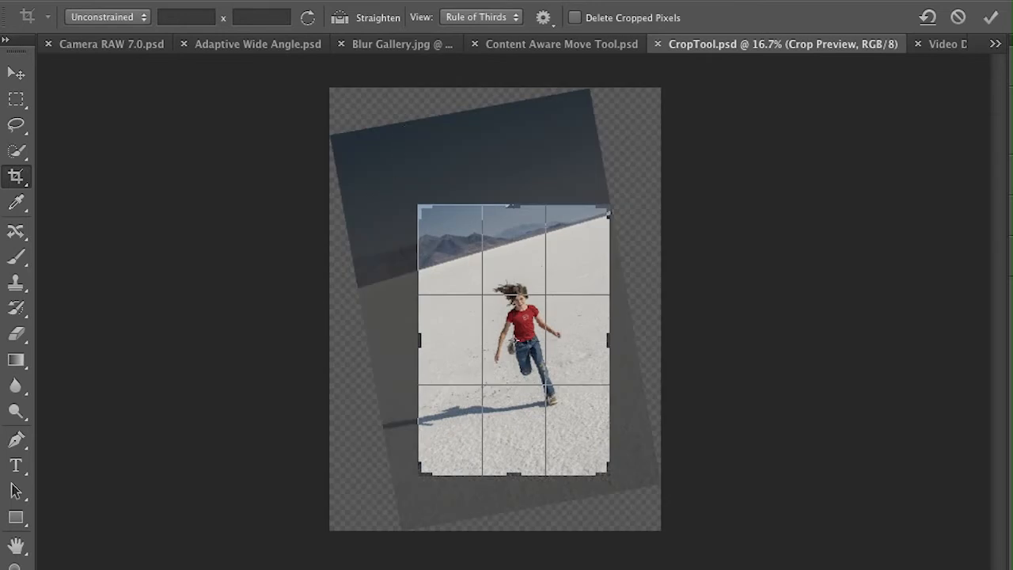
# Step: Enable Classic Mode for the Crop tool and rotate the crop box further clockwise
pyautogui.click(543, 19)
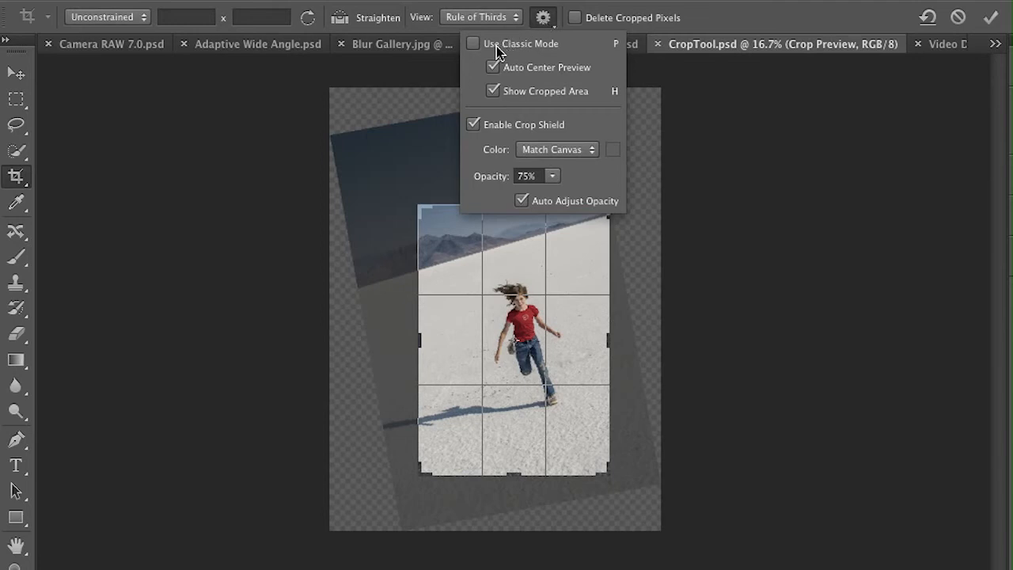
pyautogui.click(474, 43)
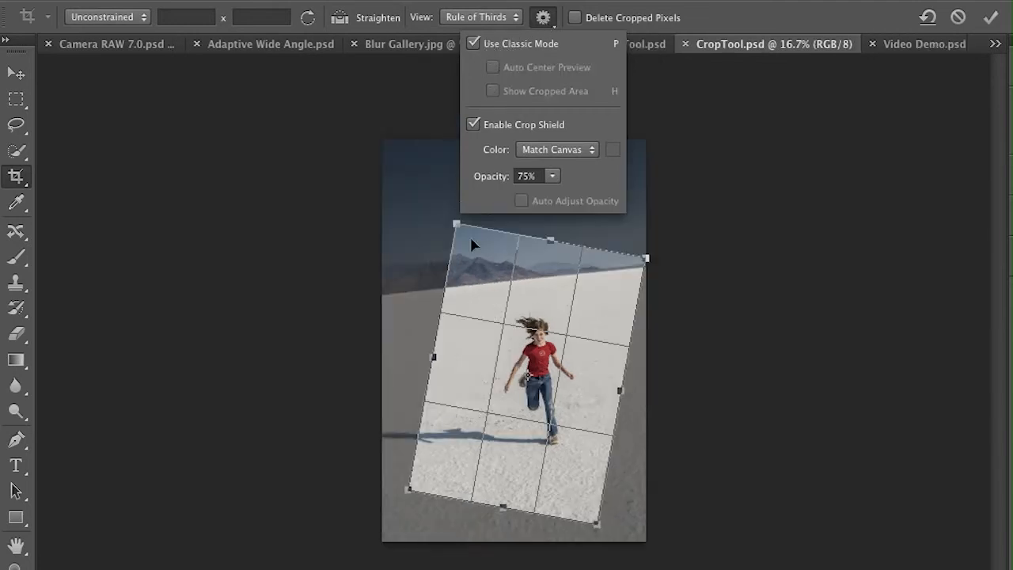
pyautogui.moveTo(453, 208); pyautogui.dragTo(475, 216)
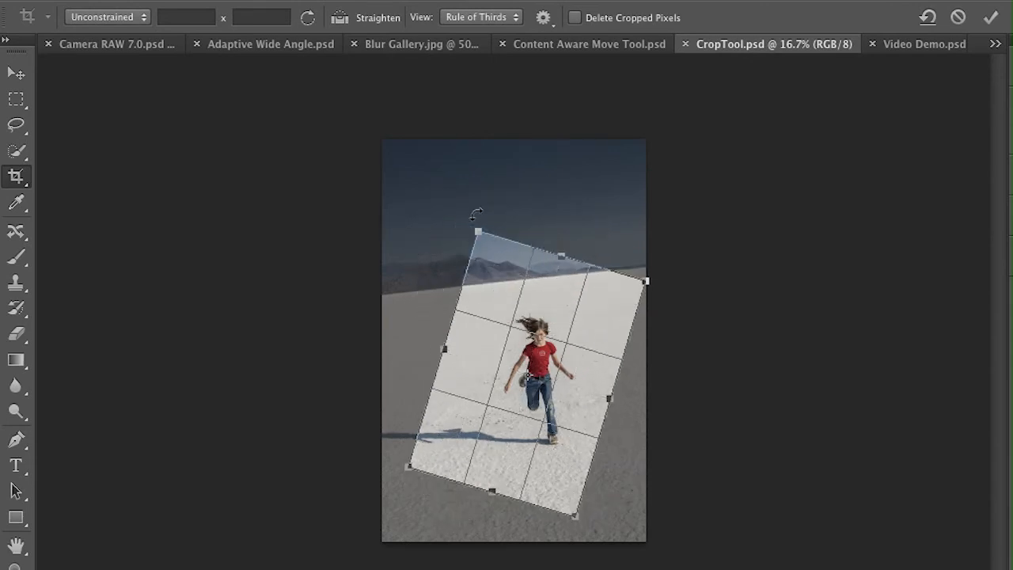
# Step: Turn off Classic Mode in the crop options
pyautogui.click(542, 16)
pyautogui.click(545, 43)
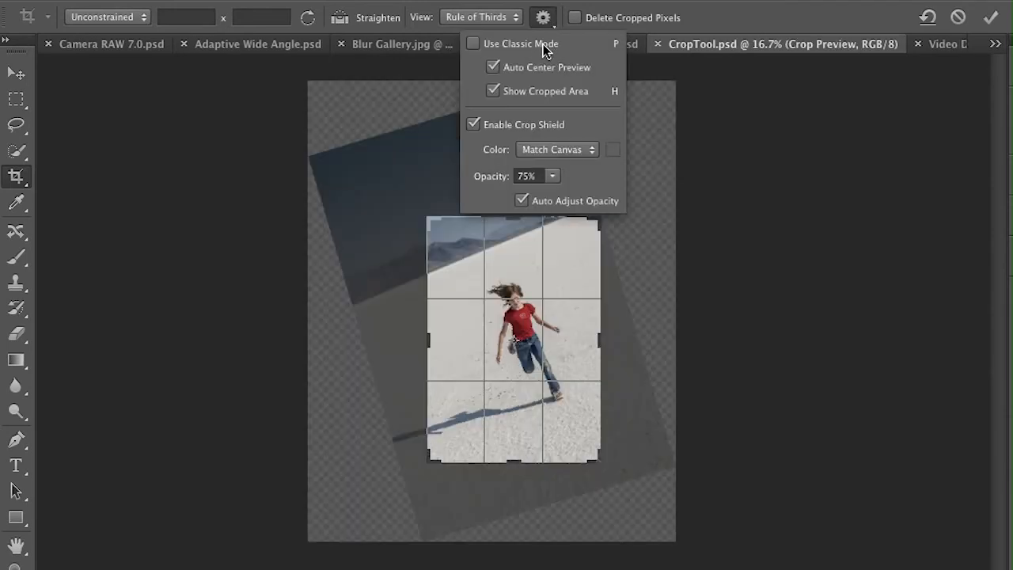
# Step: Enlarge the crop frame around the running girl, straighten the photo along the salt flat's horizon, and apply the crop
pyautogui.moveTo(427, 212); pyautogui.dragTo(390, 188)
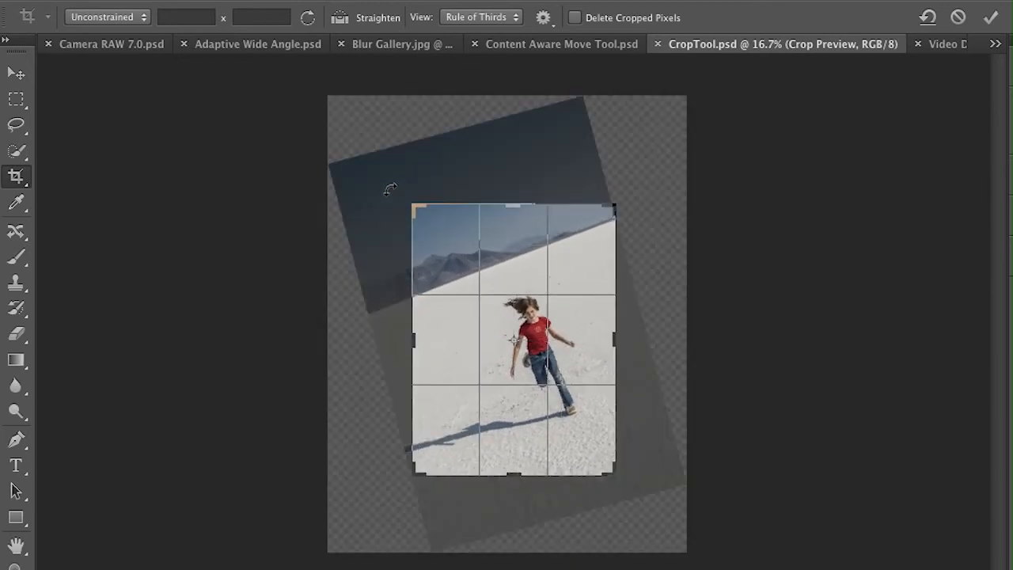
pyautogui.click(340, 17)
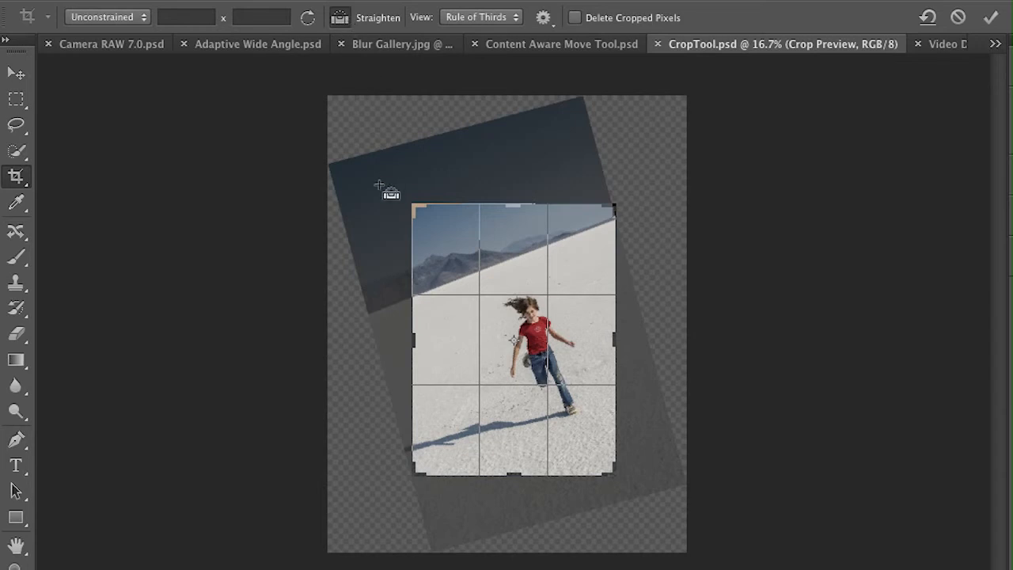
pyautogui.moveTo(415, 294); pyautogui.dragTo(599, 228)
pyautogui.press('Return')
pyautogui.press('ctrl')
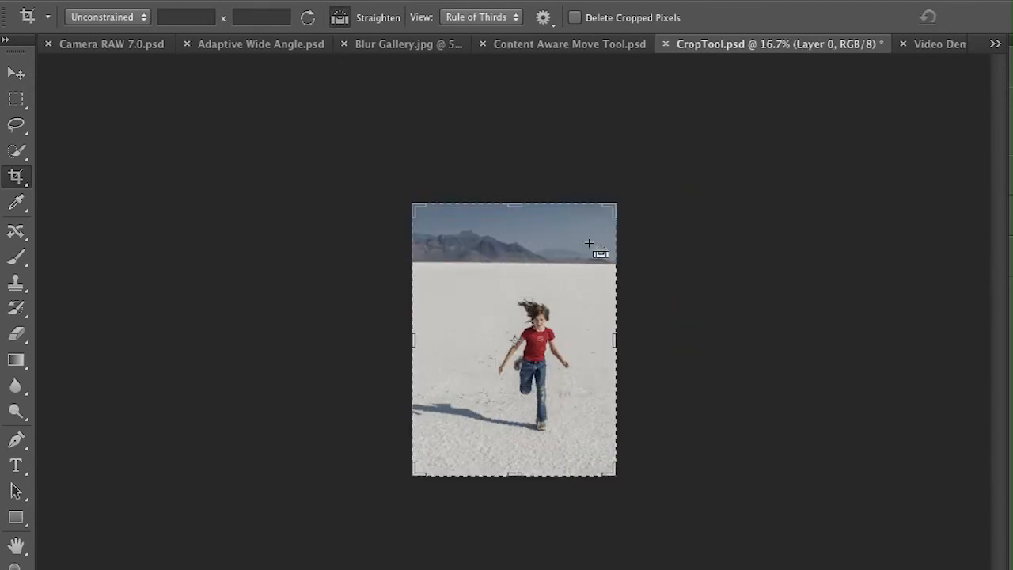
pyautogui.hotkey('ctrl', '+')
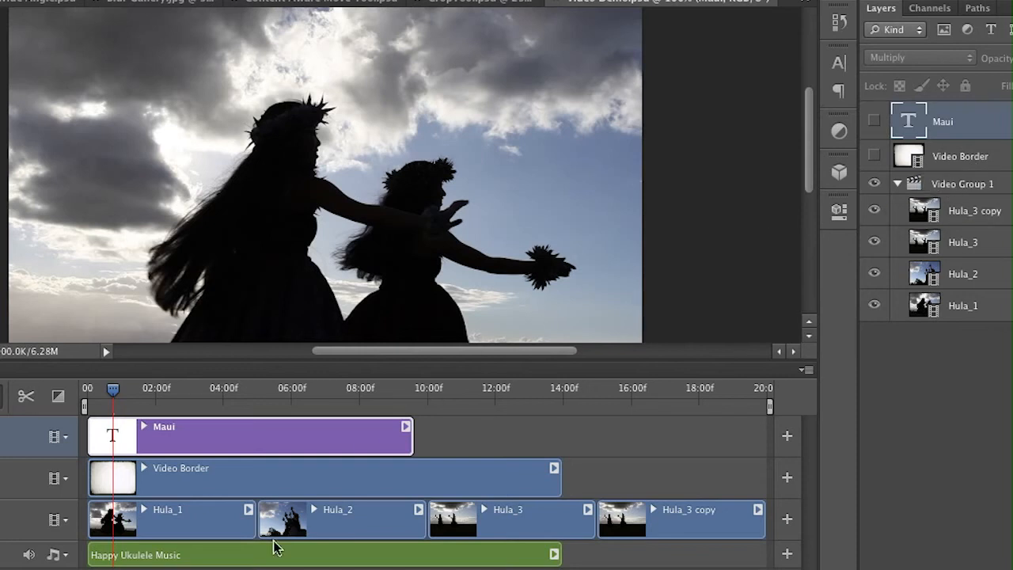
# Step: Trim the end of the Hula_3 copy clip in the timeline to a duration of about 3.5 s
pyautogui.click(269, 561)
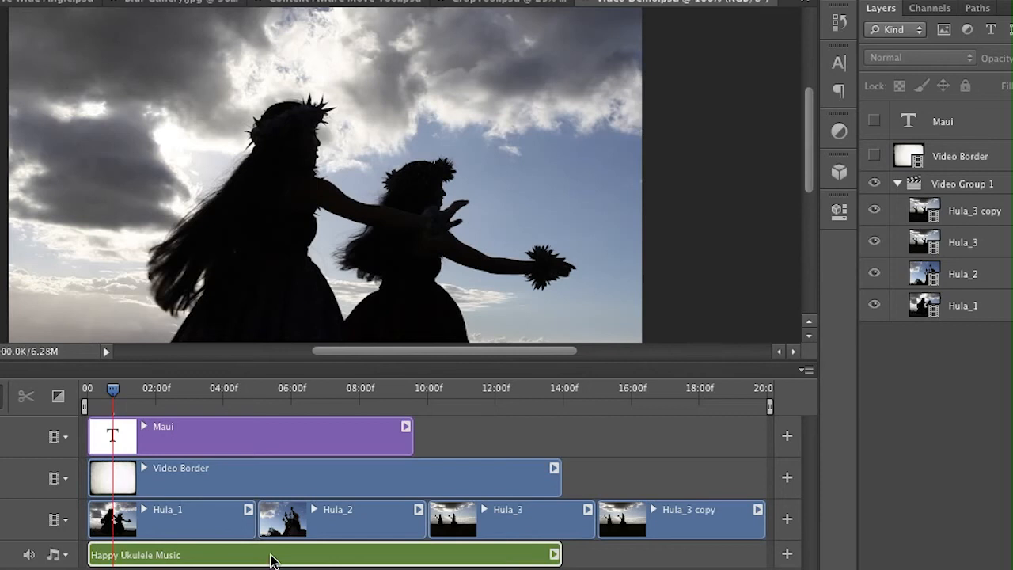
pyautogui.click(744, 534)
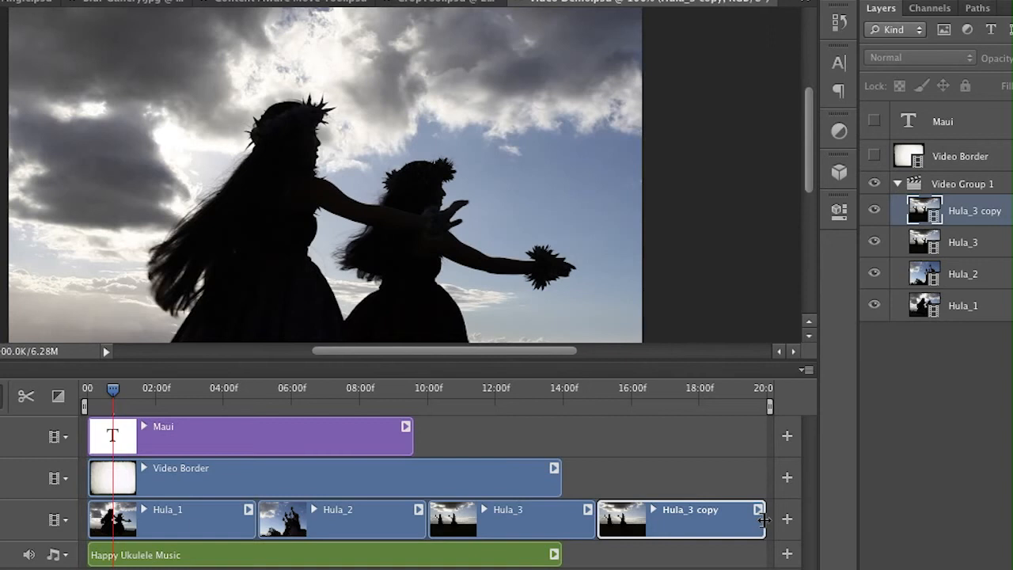
pyautogui.moveTo(764, 519)
pyautogui.mouseDown()
pyautogui.moveTo(694, 518)
pyautogui.moveTo(712, 517)
pyautogui.mouseUp()
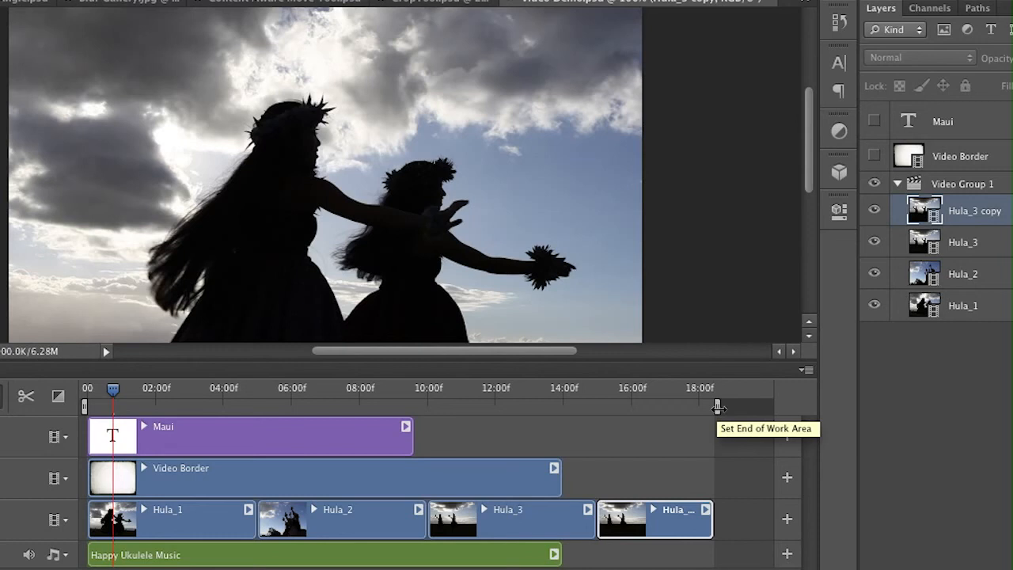
# Step: Set the Hula_3 copy clip's duration to 5 s
pyautogui.rightClick(677, 531)
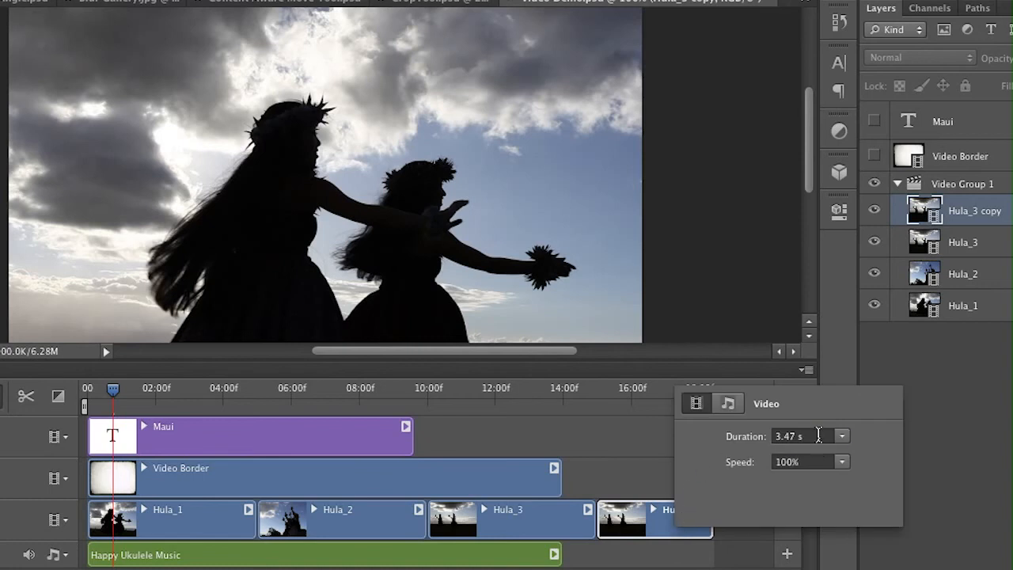
pyautogui.moveTo(821, 436); pyautogui.dragTo(702, 430)
pyautogui.write('5')
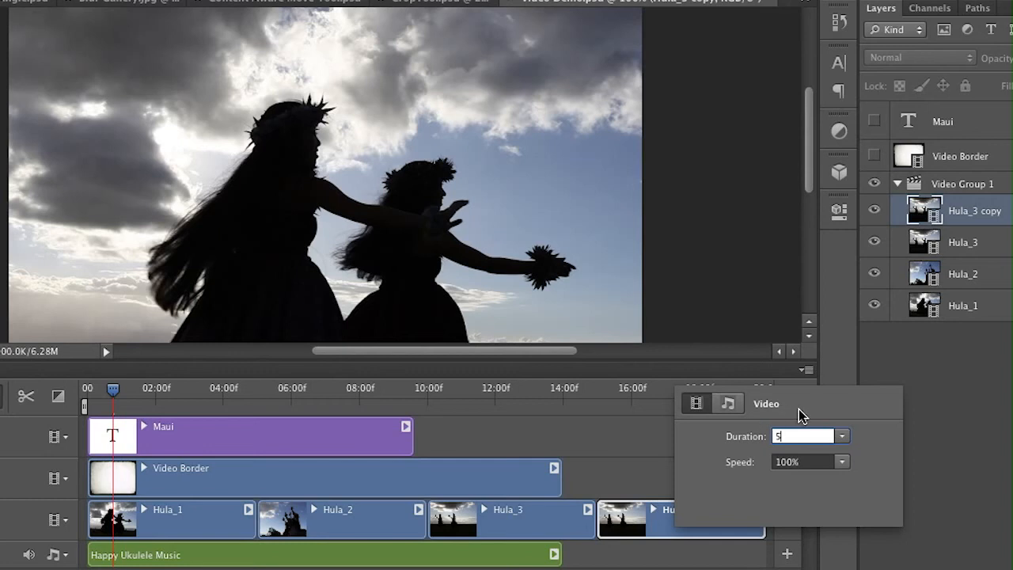
pyautogui.press('Return')
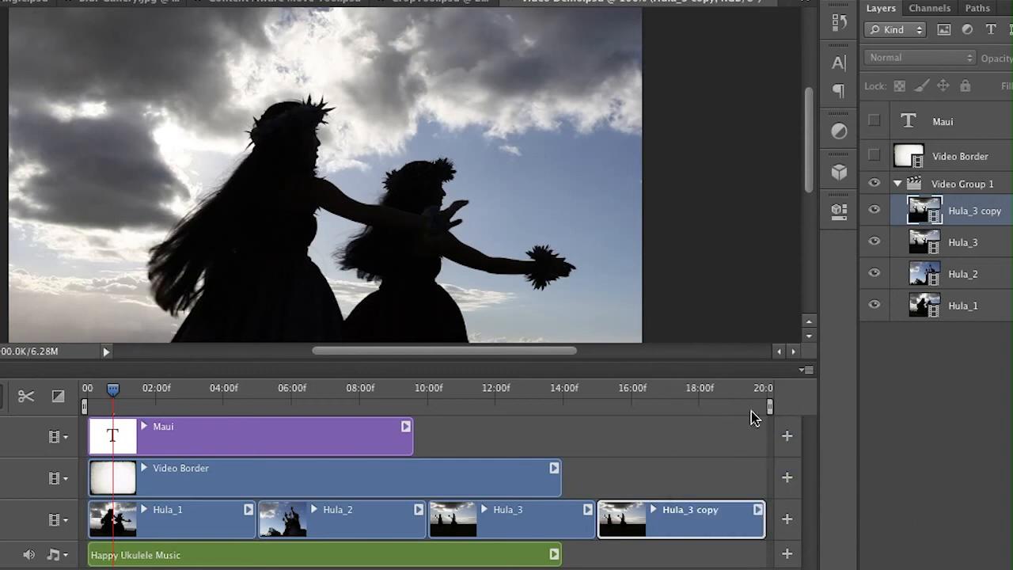
# Step: Add 2 s Cross Fade transitions between the Video Group 1 clips and a Fade With Black at the end of Hula_3 copy
pyautogui.click(53, 399)
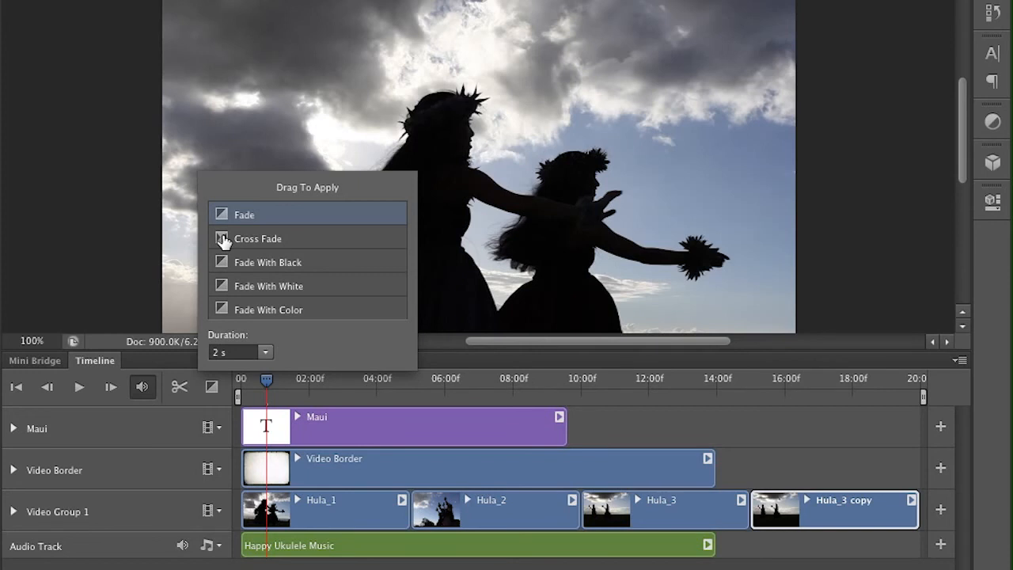
pyautogui.click(223, 239)
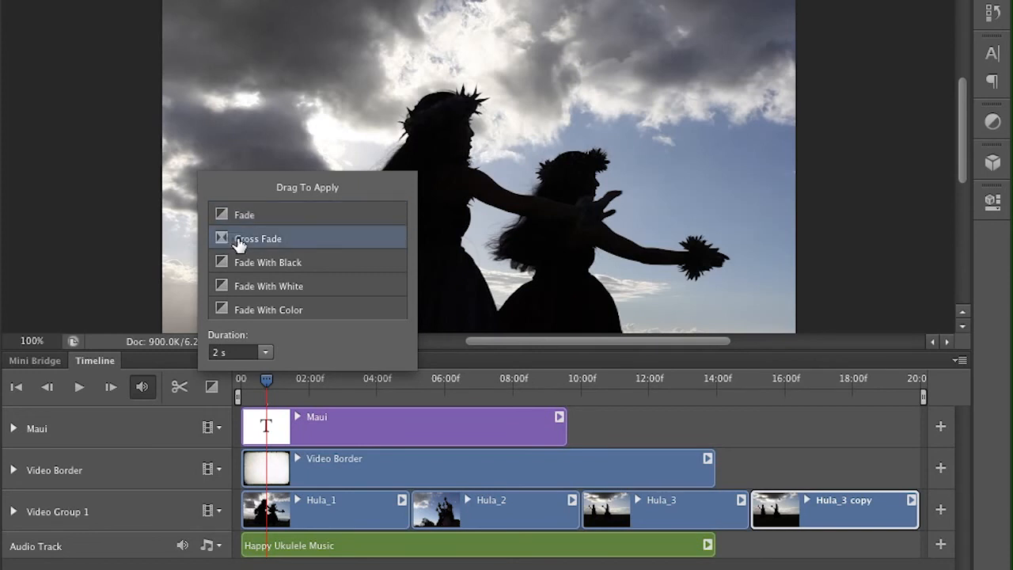
pyautogui.moveTo(275, 252); pyautogui.dragTo(409, 507)
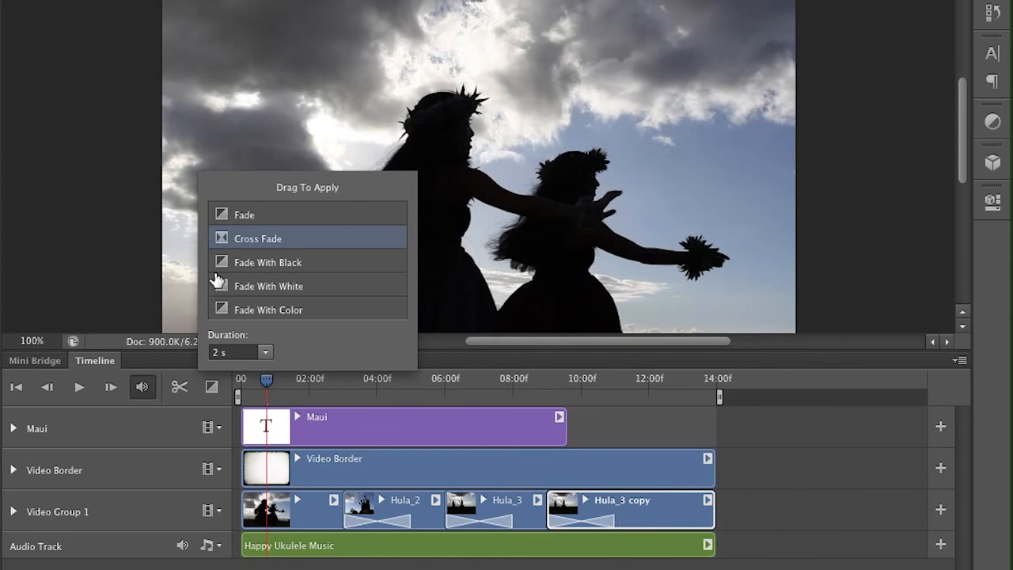
pyautogui.moveTo(218, 266); pyautogui.dragTo(660, 509)
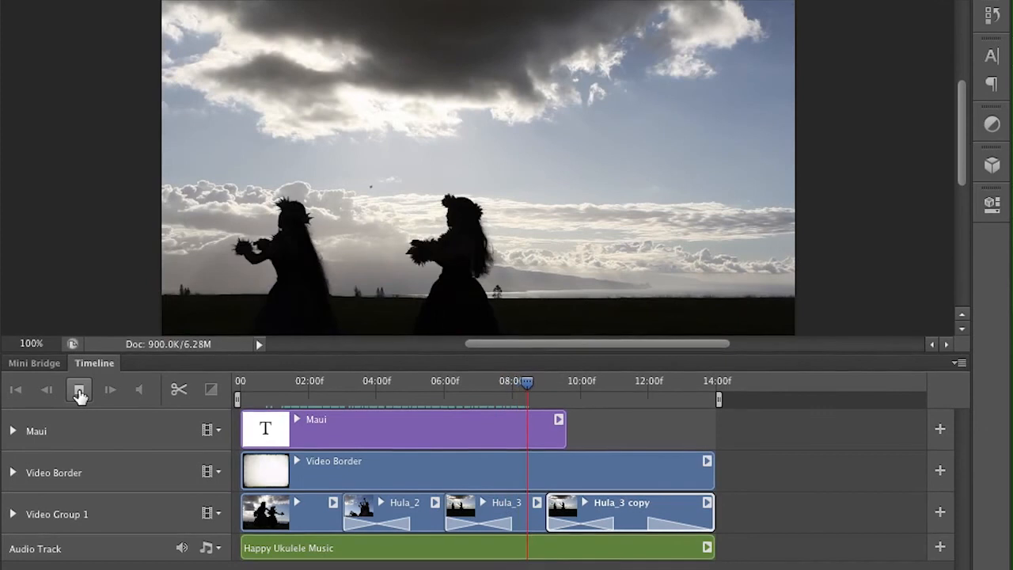
pyautogui.press('space')
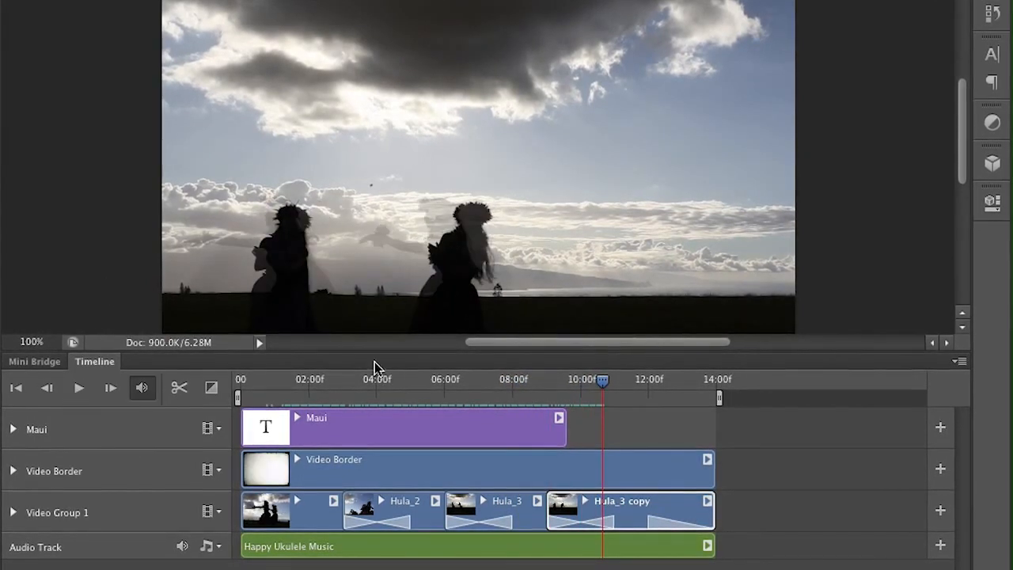
# Step: Look through the available motion presets for the Maui title clip without changing its Custom setting
pyautogui.rightClick(423, 419)
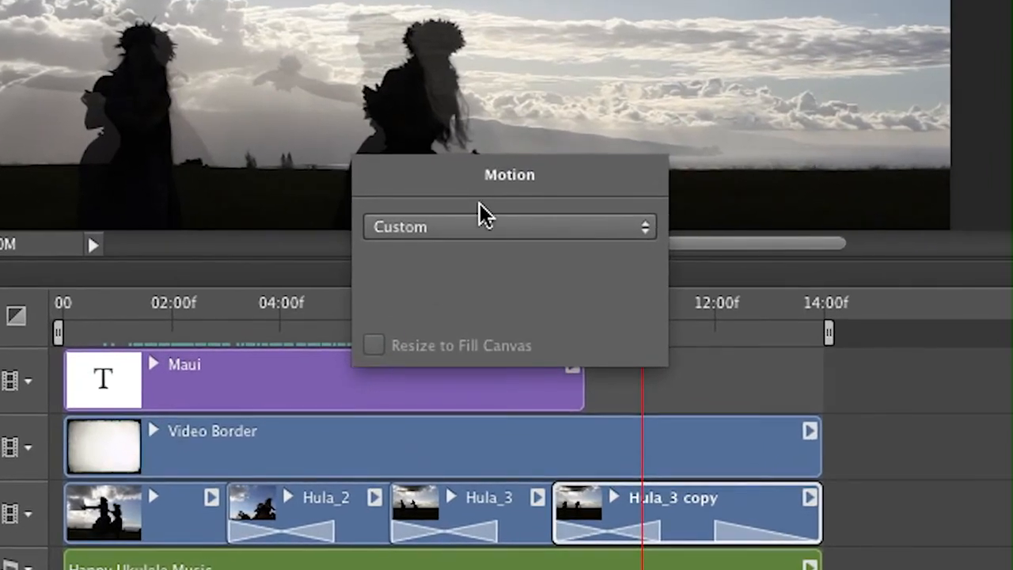
pyautogui.click(496, 282)
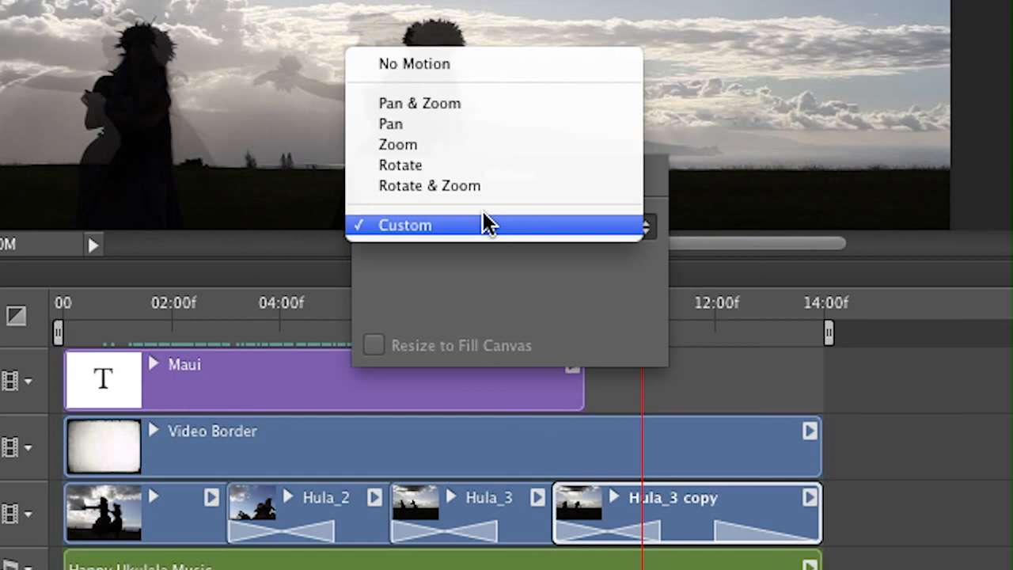
pyautogui.click(721, 245)
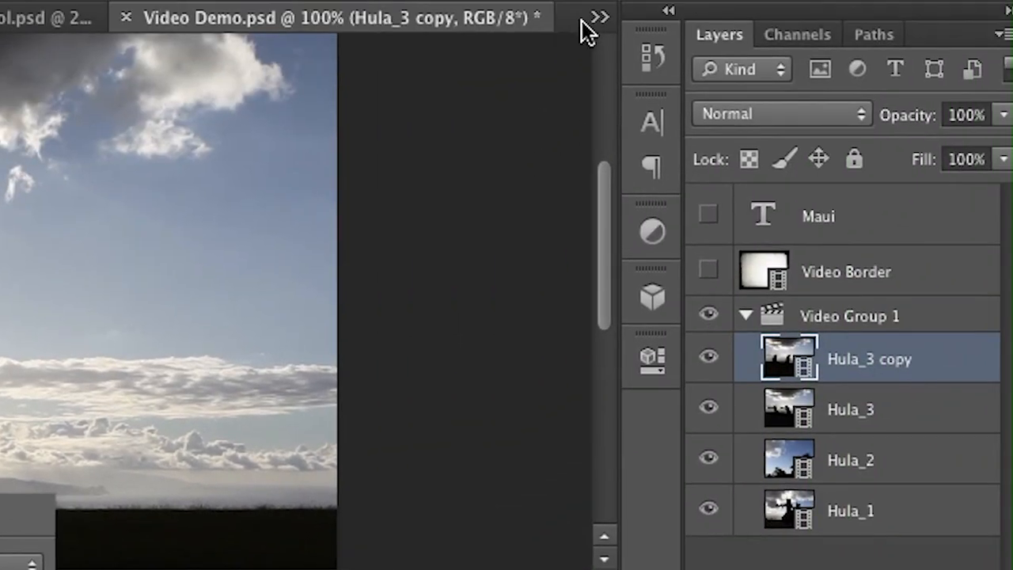
# Step: Show the list of open documents
pyautogui.click(596, 18)
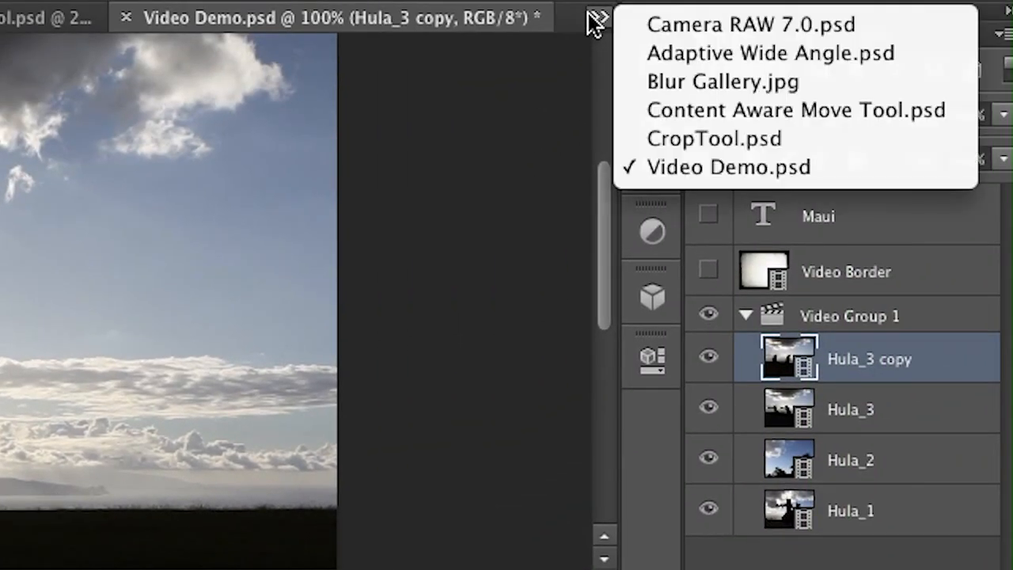